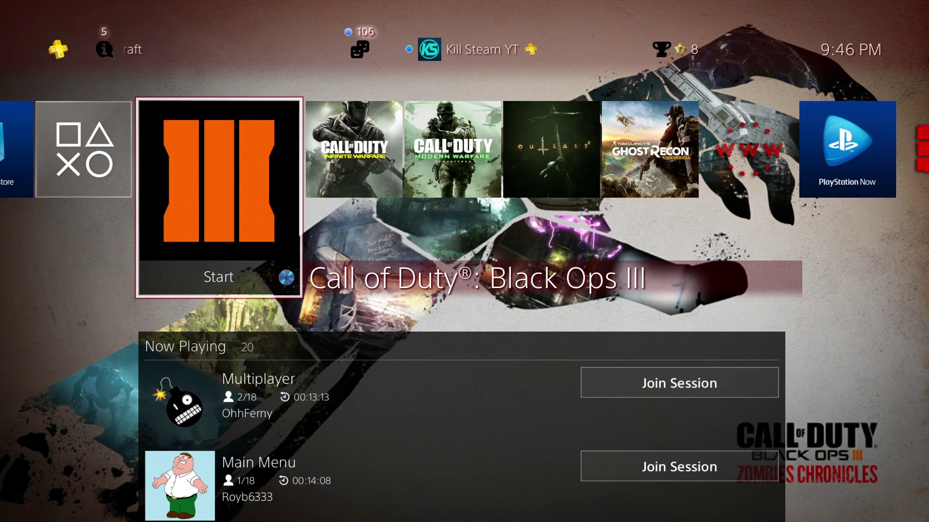
Launch PlayStation Store and browse to the Add-Ons Themes listing
{"action": "key", "text": "Left"}
{"action": "key", "text": "Left"}
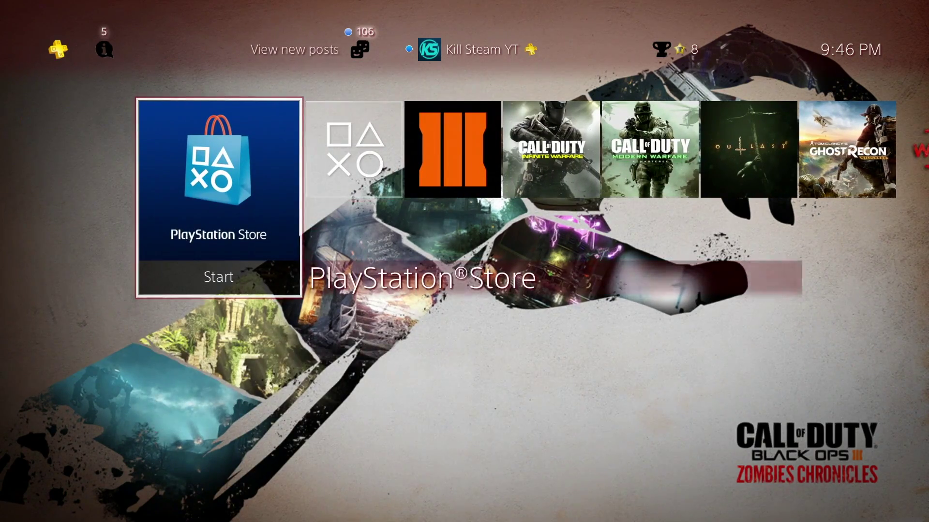
{"action": "key", "text": "Return"}
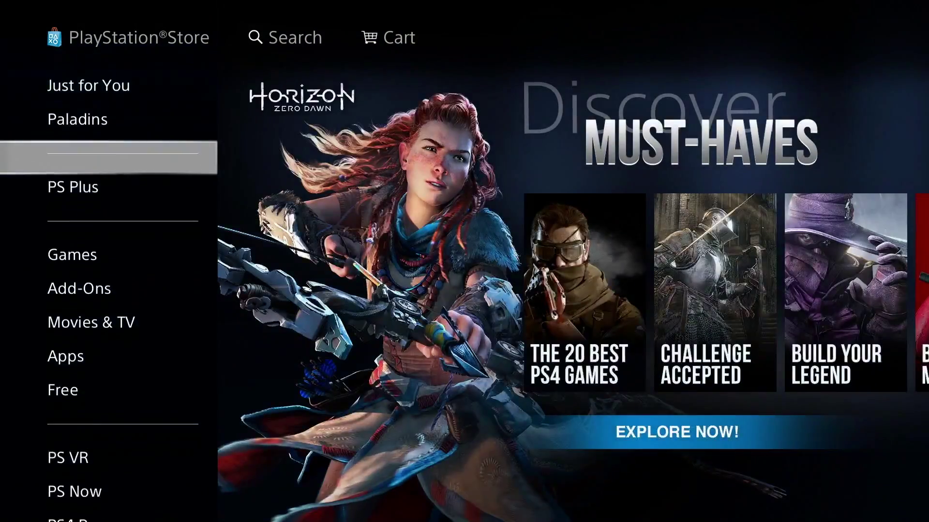
{"action": "key", "text": "Down"}
{"action": "key", "text": "Down"}
{"action": "key", "text": "Return"}
{"action": "key", "text": "Down"}
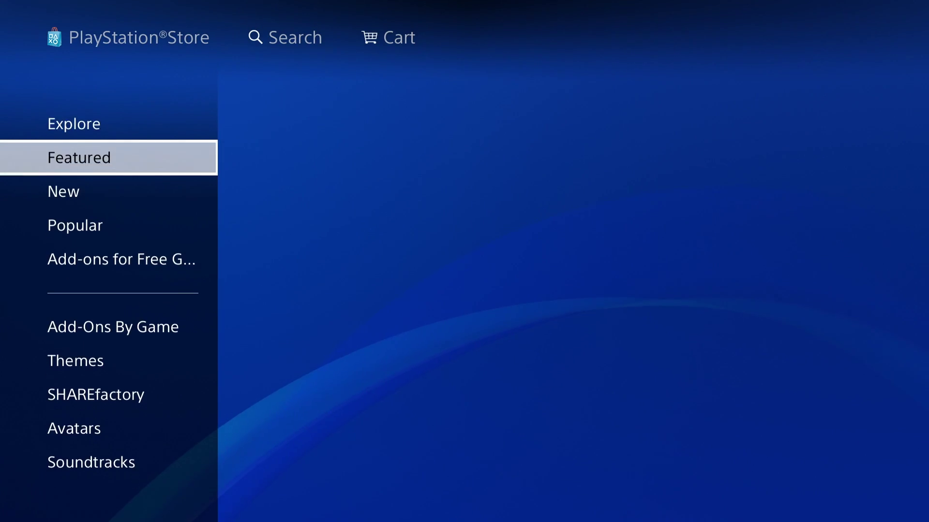
{"action": "key", "text": "Down"}
{"action": "key", "text": "Down"}
{"action": "key", "text": "Down"}
{"action": "key", "text": "Up"}
{"action": "key", "text": "Down"}
{"action": "key", "text": "Down"}
{"action": "key", "text": "Down"}
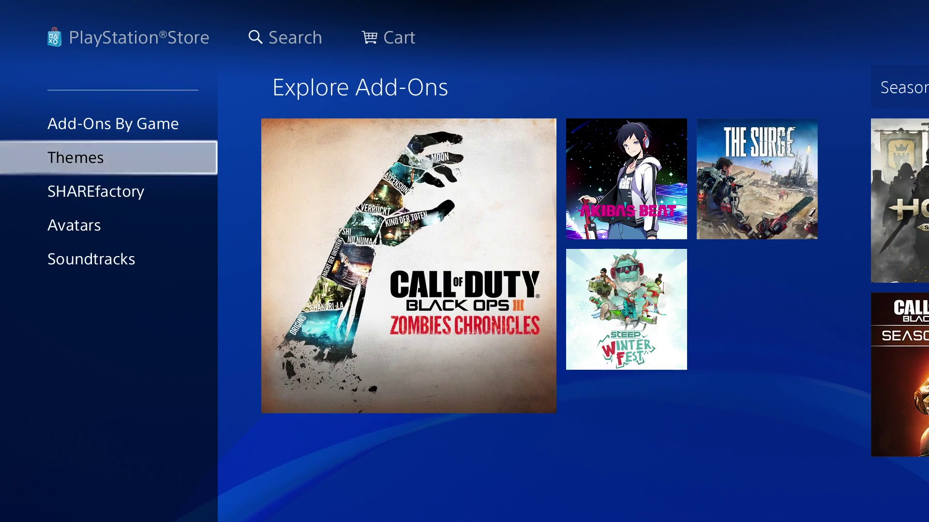
{"action": "key", "text": "Return"}
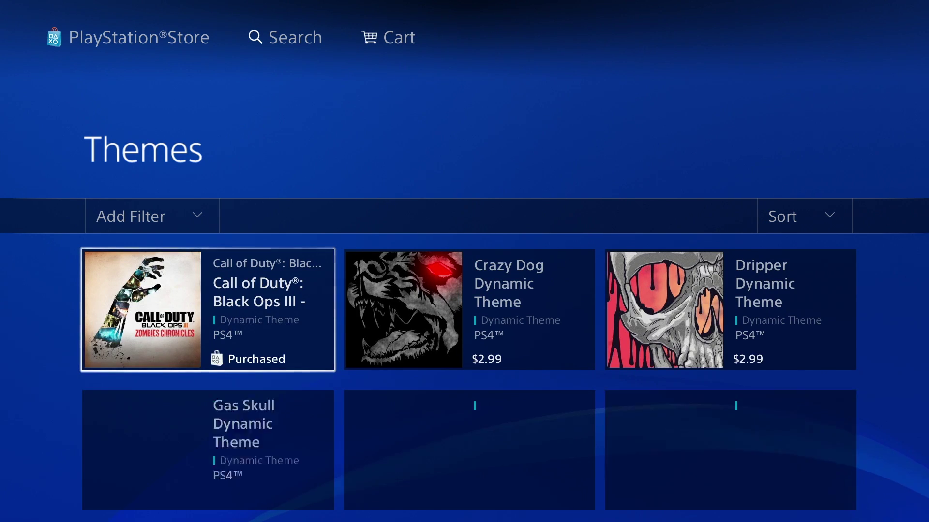
Open the Zombies Celebration Theme page, confirm it's installed, and return home
{"action": "key", "text": "Down"}
{"action": "key", "text": "Up"}
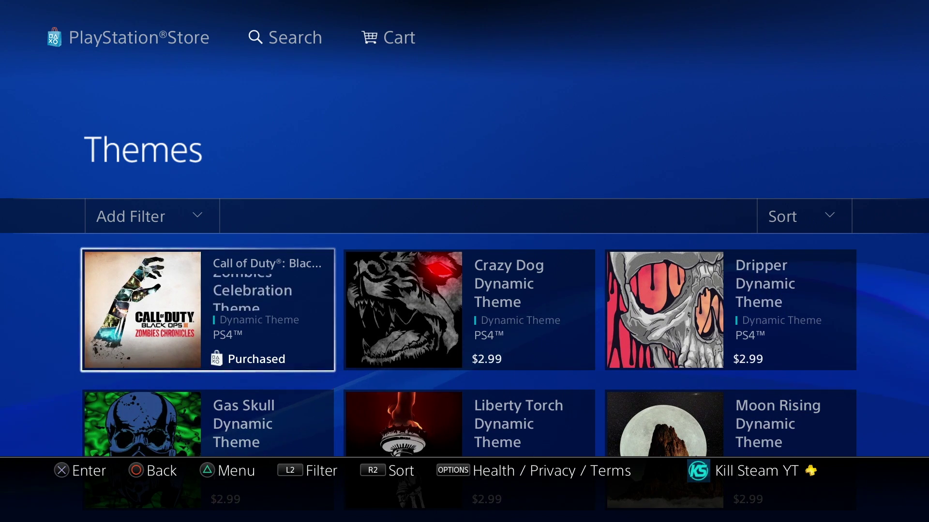
{"action": "key", "text": "Down"}
{"action": "key", "text": "Up"}
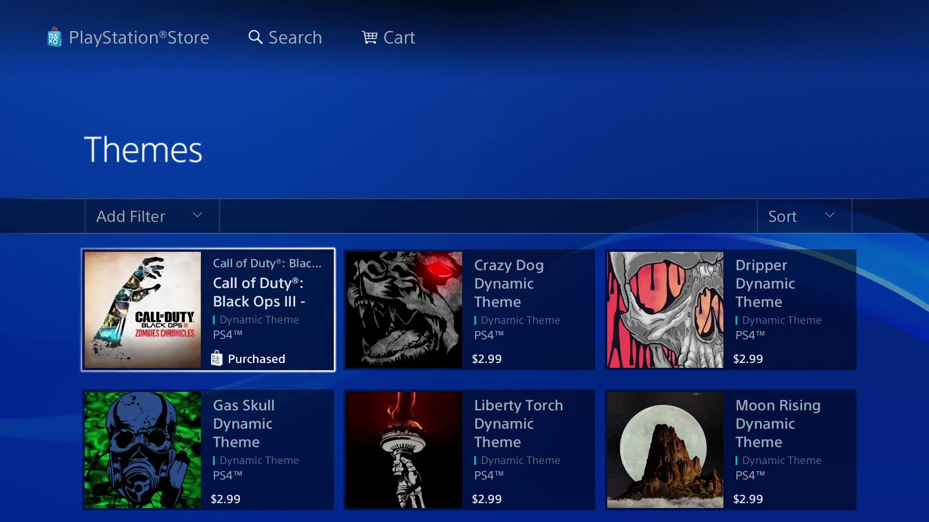
{"action": "key", "text": "Return"}
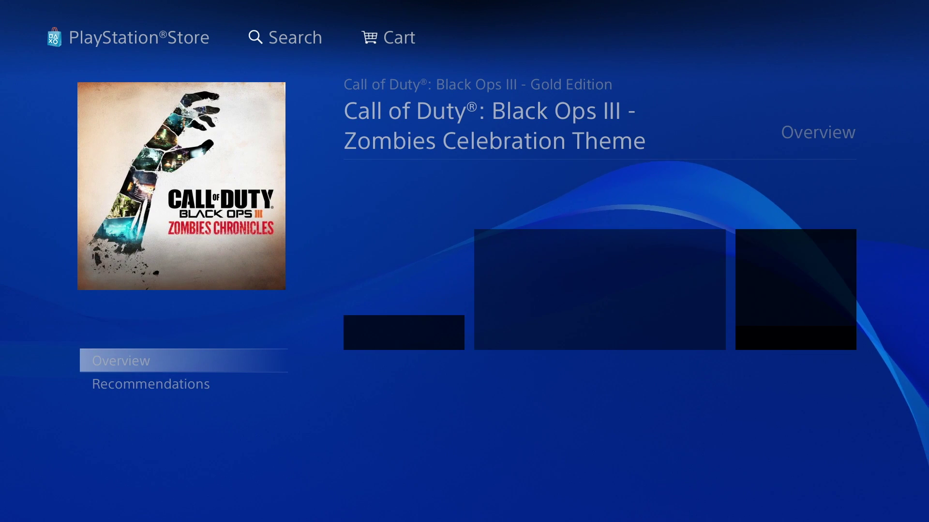
{"action": "key", "text": "Right"}
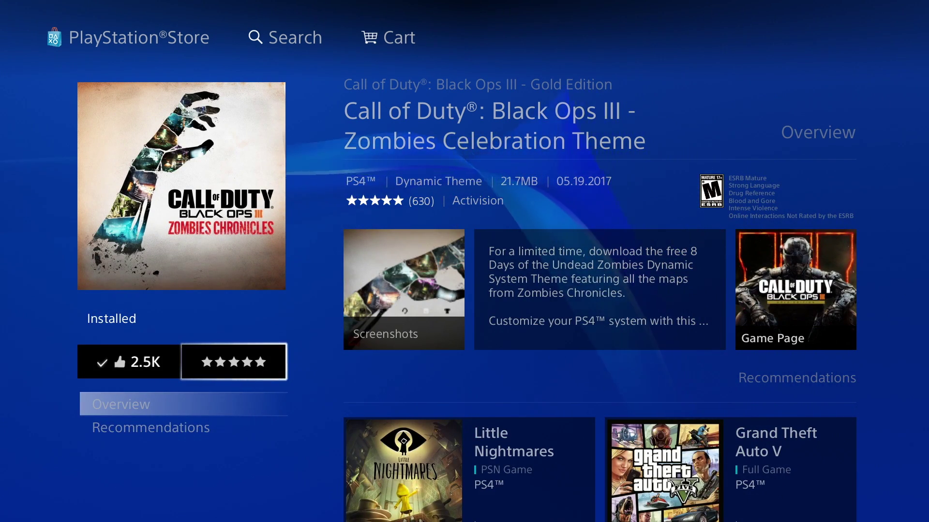
{"action": "key", "text": "Escape"}
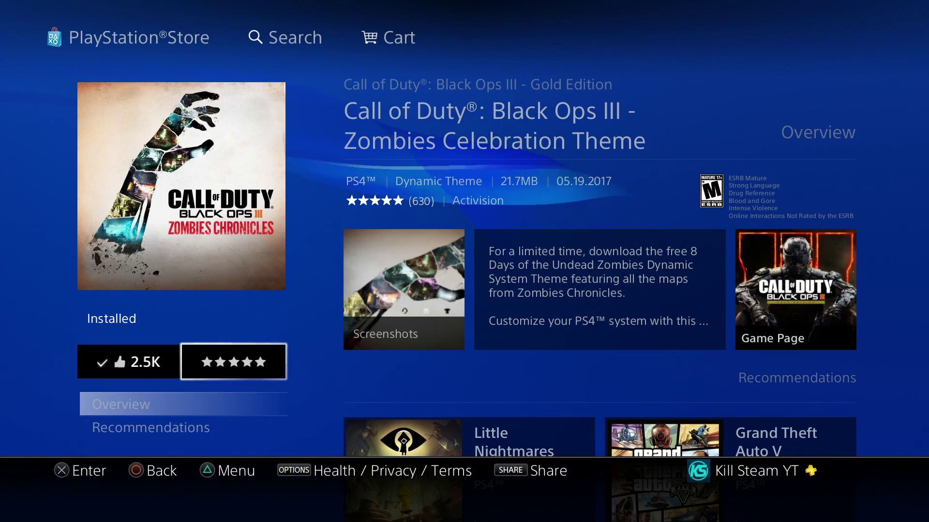
{"action": "key", "text": "super"}
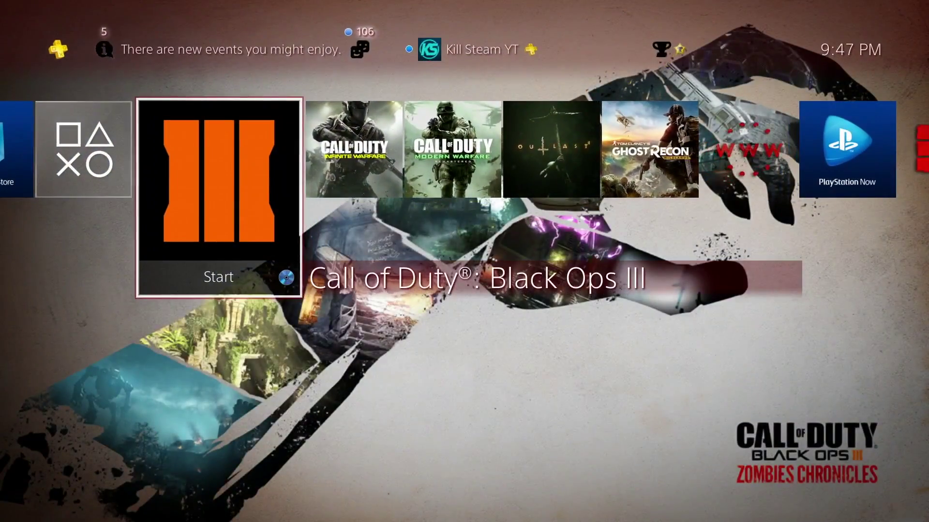
Apply the Black Ops III Zombies Celebration theme through Settings > Themes > Select Theme
{"action": "key", "text": "Up"}
{"action": "key", "text": "Right"}
{"action": "key", "text": "Right"}
{"action": "key", "text": "Right"}
{"action": "key", "text": "Right"}
{"action": "key", "text": "Return"}
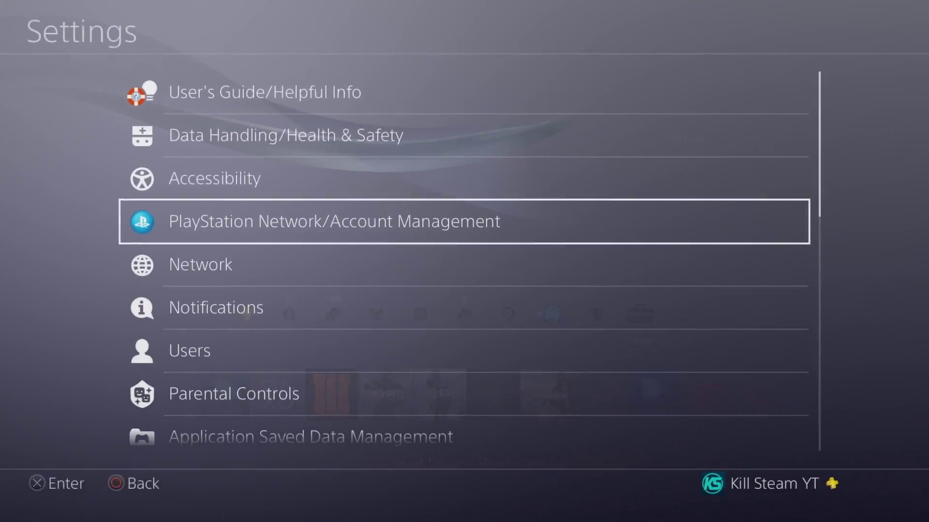
{"action": "key", "text": "Down"}
{"action": "key", "text": "Down"}
{"action": "key", "text": "Down"}
{"action": "key", "text": "Down"}
{"action": "key", "text": "Down"}
{"action": "key", "text": "Down"}
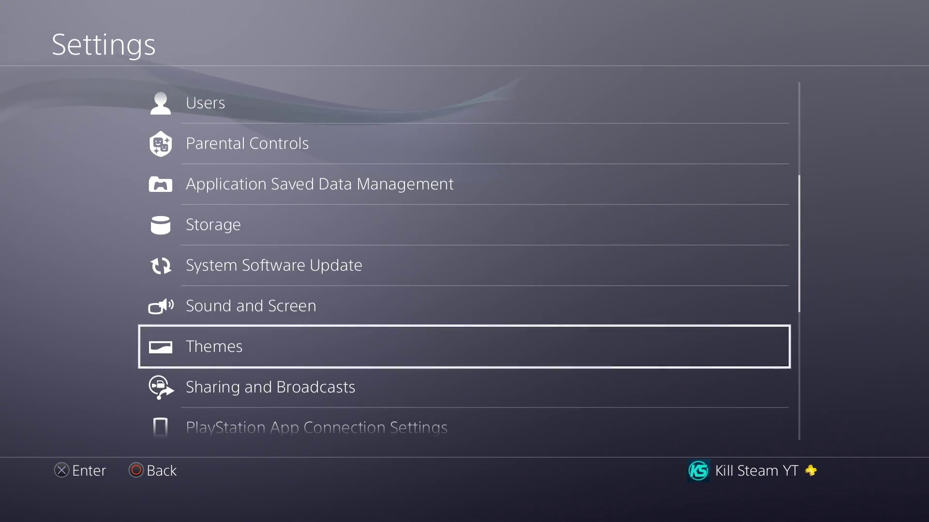
{"action": "key", "text": "Return"}
{"action": "key", "text": "Return"}
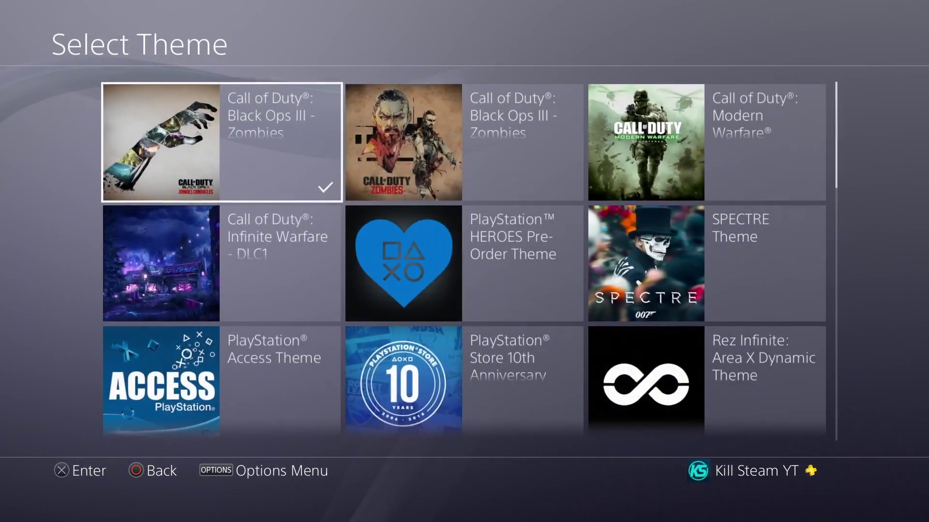
{"action": "key", "text": "Return"}
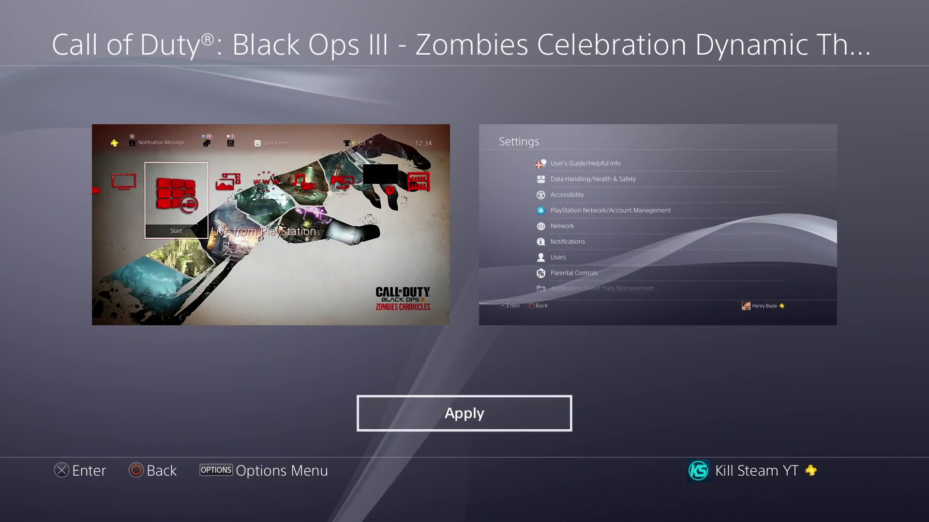
{"action": "key", "text": "Return"}
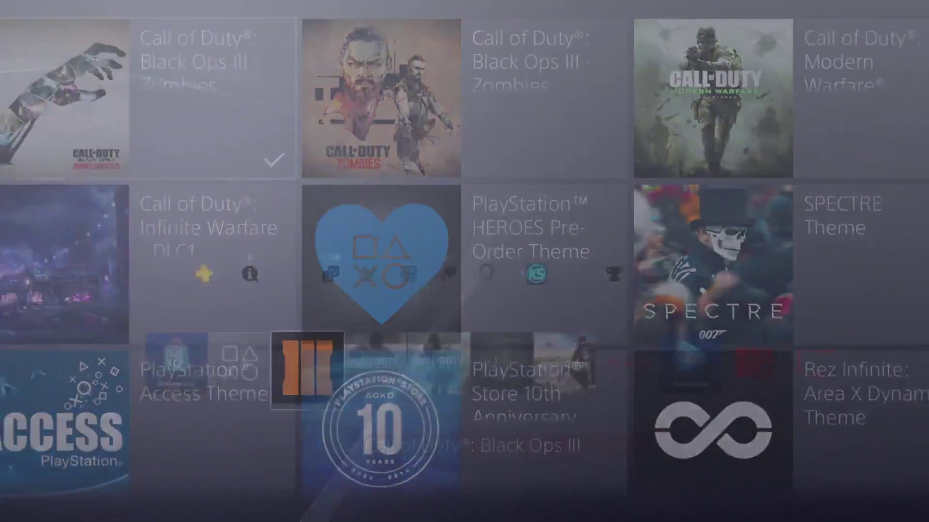
{"action": "key", "text": "Up"}
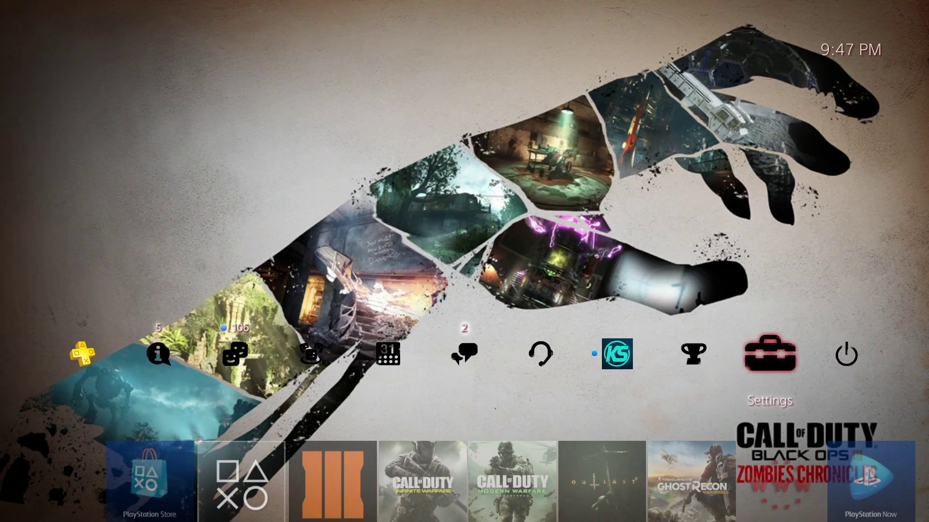